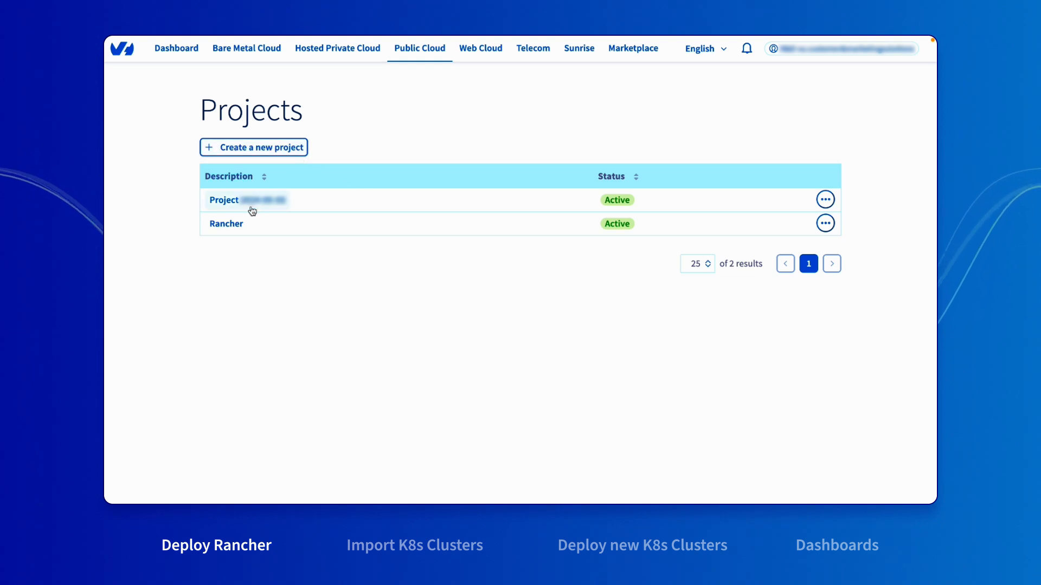
# Open the Rancher public cloud project and start creating a Managed Rancher Service
pyautogui.click(239, 226)
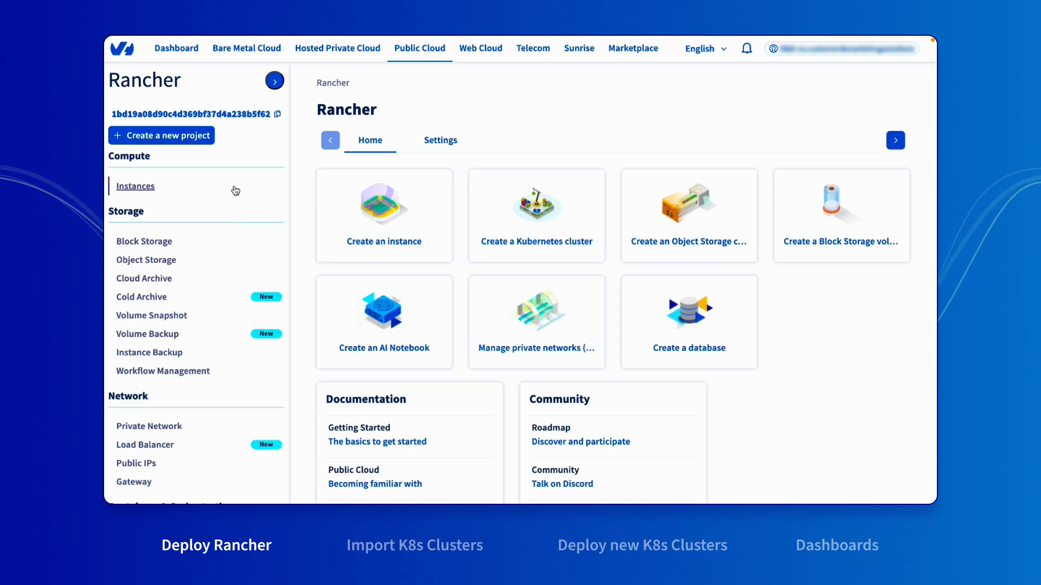
pyautogui.scroll(-2, 236, 193)
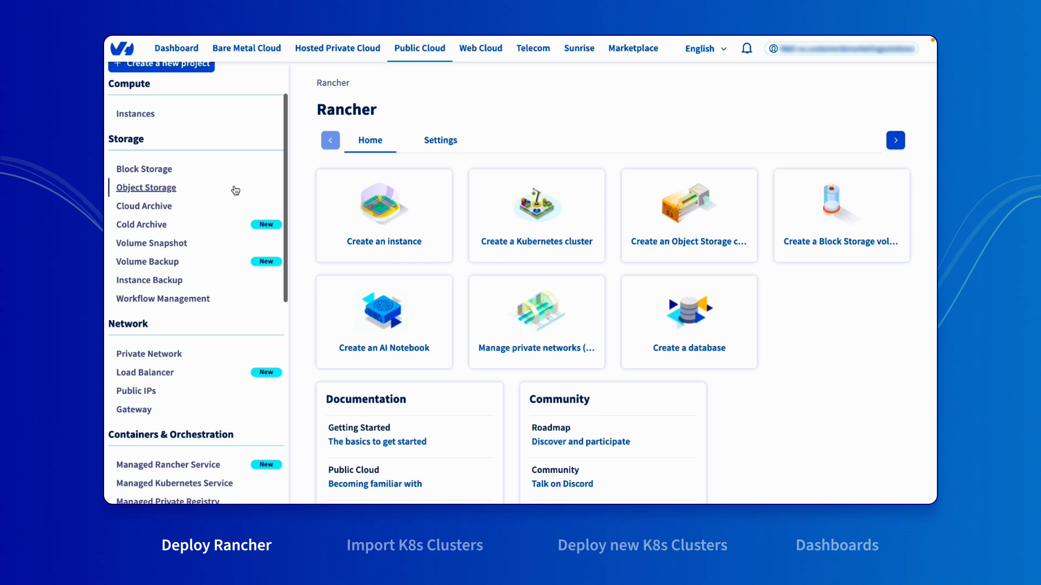
pyautogui.scroll(-3, 236, 190)
pyautogui.scroll(-2, 235, 190)
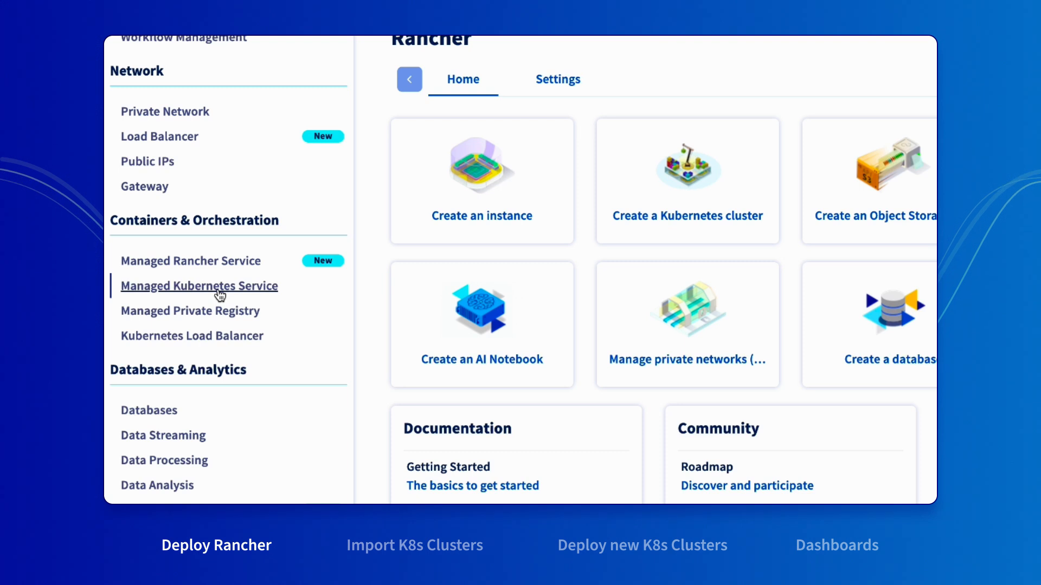
pyautogui.click(230, 262)
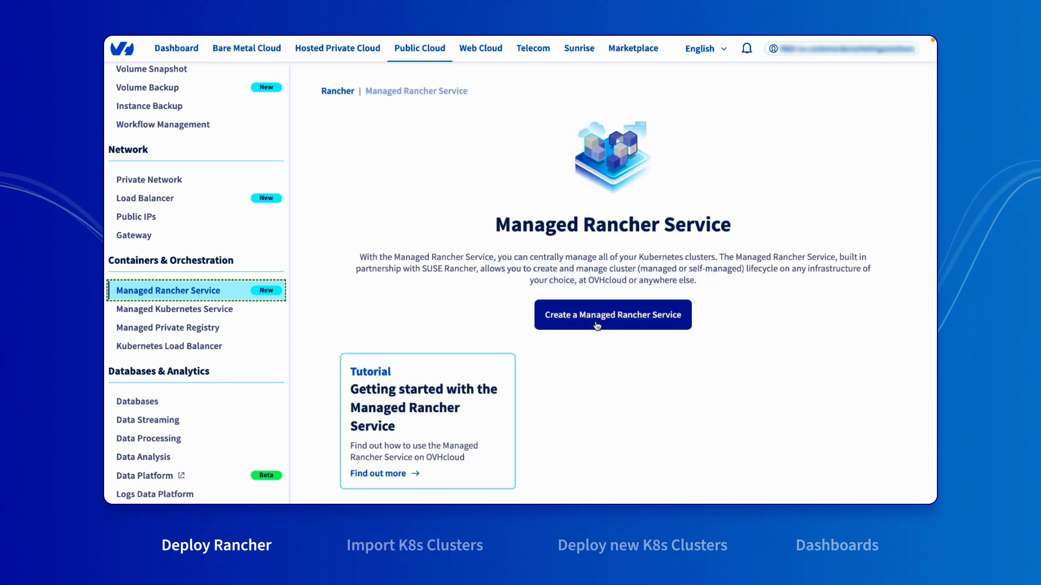
pyautogui.click(659, 327)
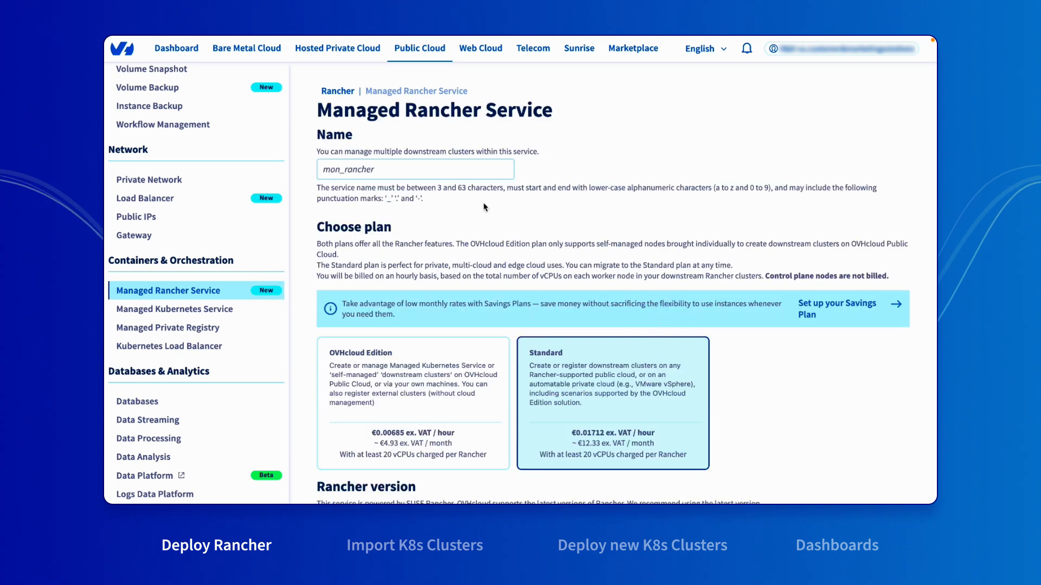
# Name the new Managed Rancher Service rancher_service_1
pyautogui.click(461, 175)
pyautogui.write('rancher_')
pyautogui.scroll(-1, 570, 218)
pyautogui.write('service_')
pyautogui.scroll(-1, 569, 218)
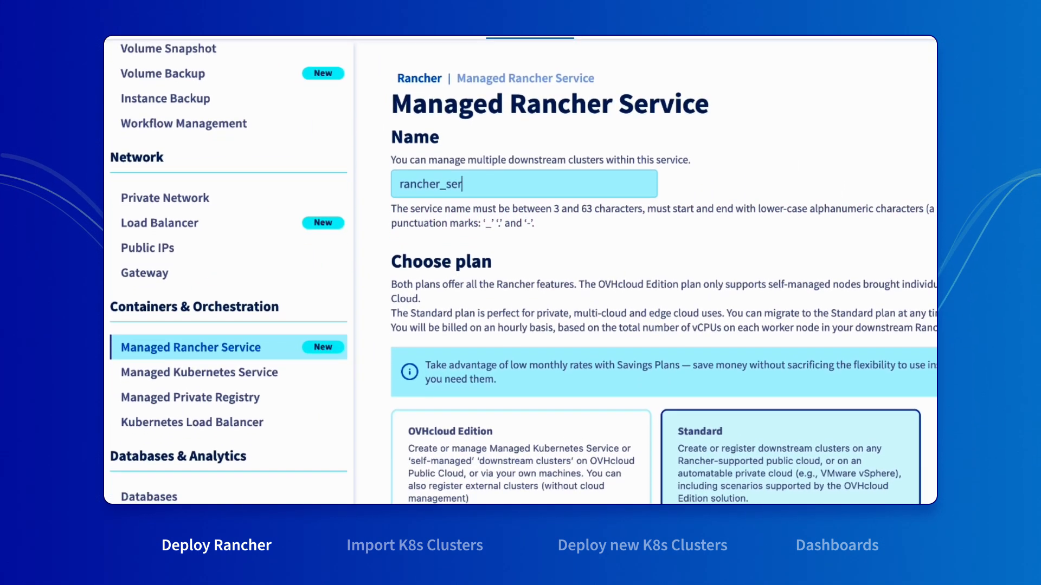
pyautogui.write('1')
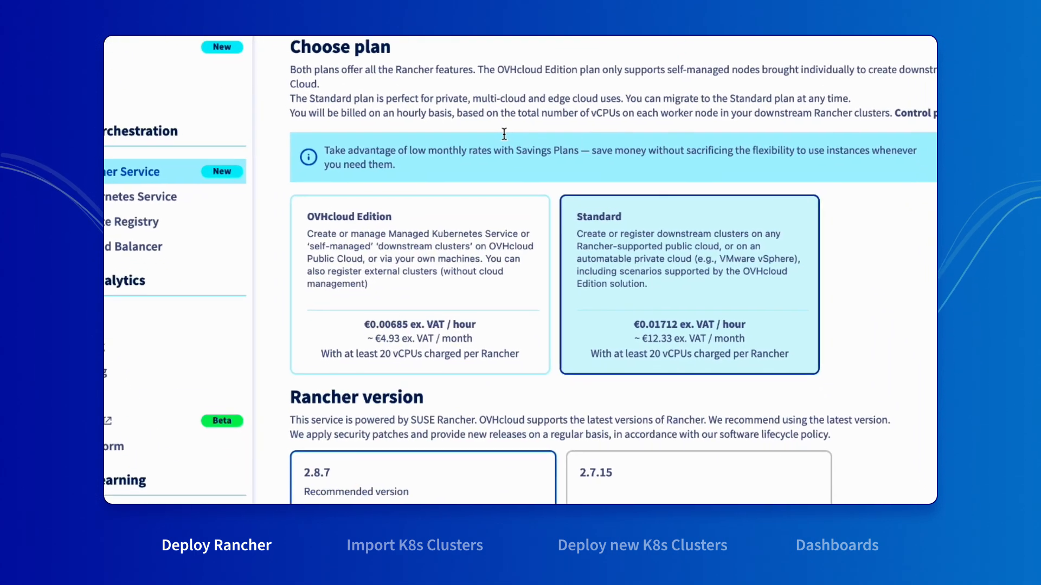
# Choose the Standard plan, keep Rancher version 2.8.7, and create the Managed Rancher Service
pyautogui.click(507, 423)
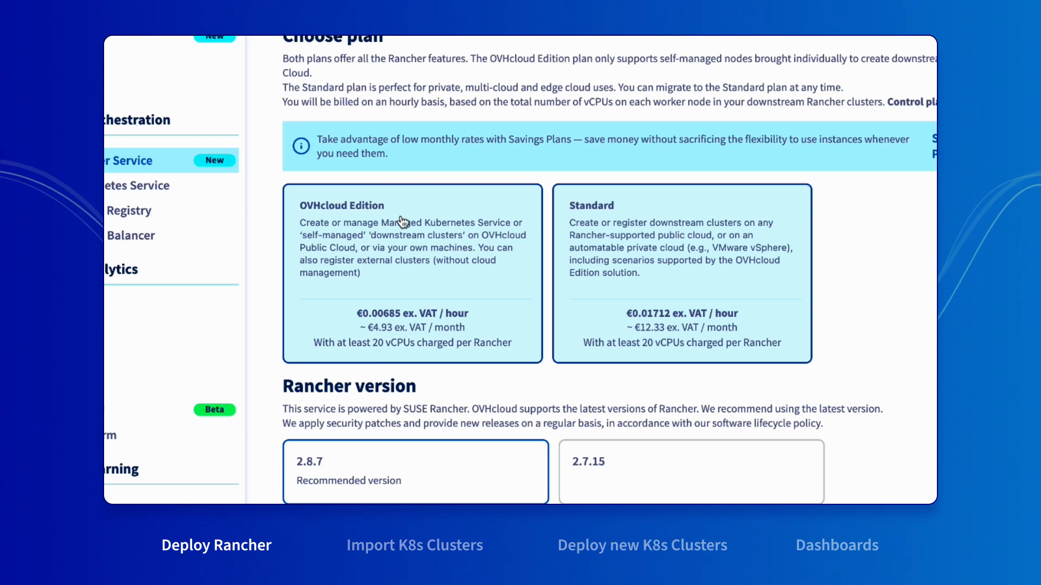
pyautogui.click(585, 216)
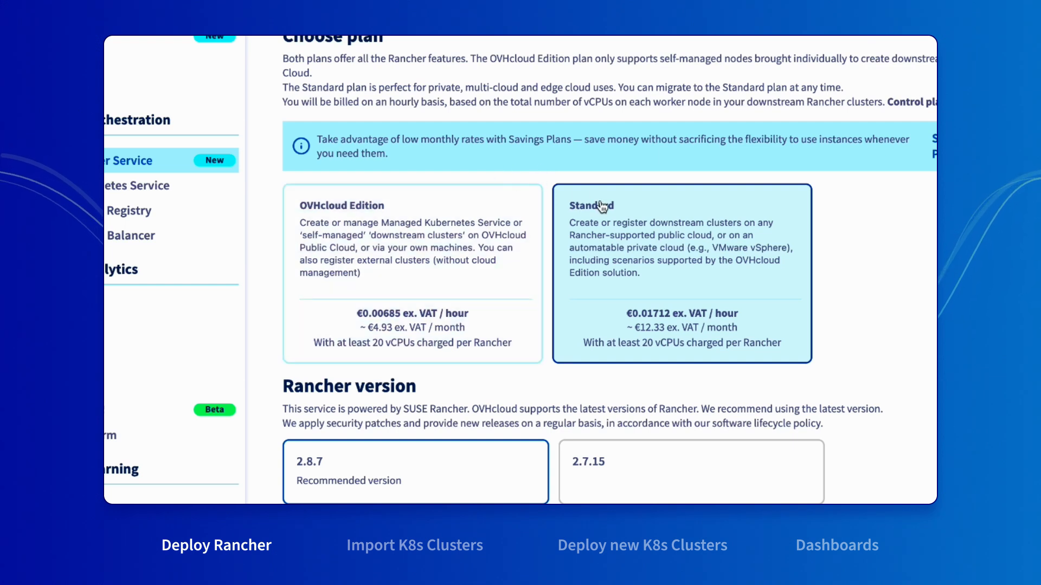
pyautogui.scroll(-1, 601, 206)
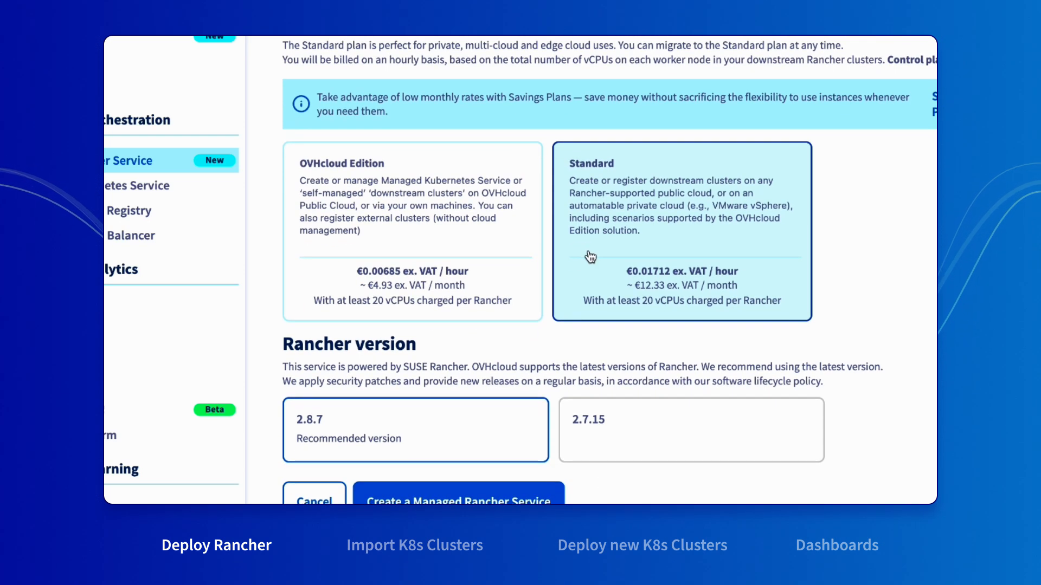
pyautogui.scroll(-1, 530, 351)
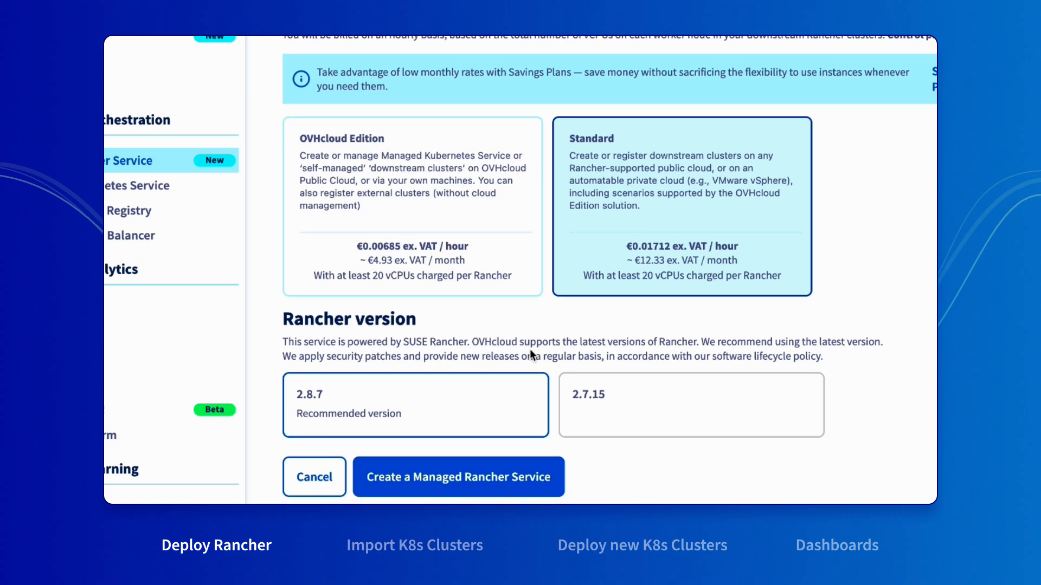
pyautogui.scroll(-1, 530, 352)
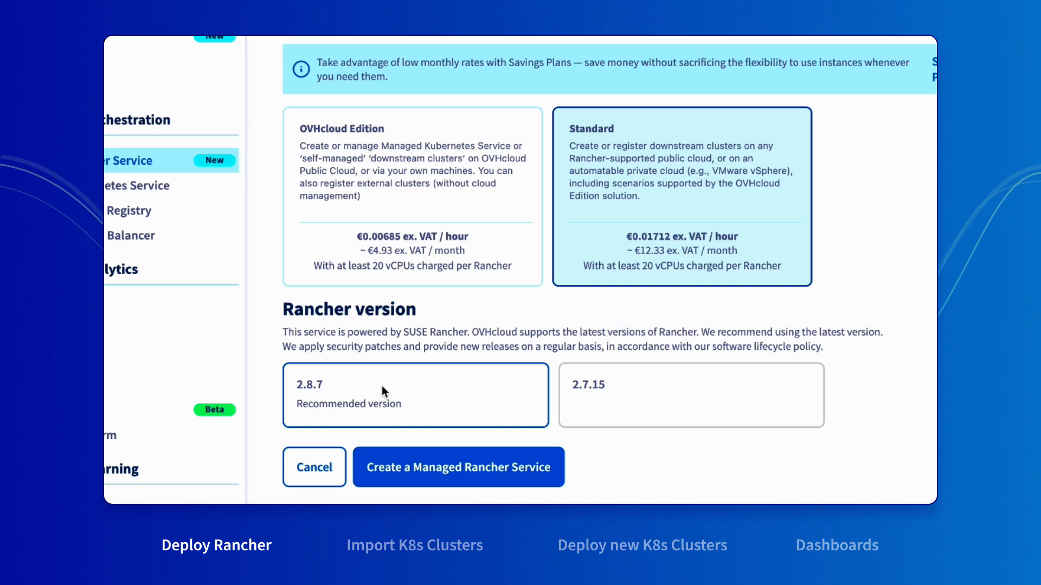
pyautogui.click(458, 480)
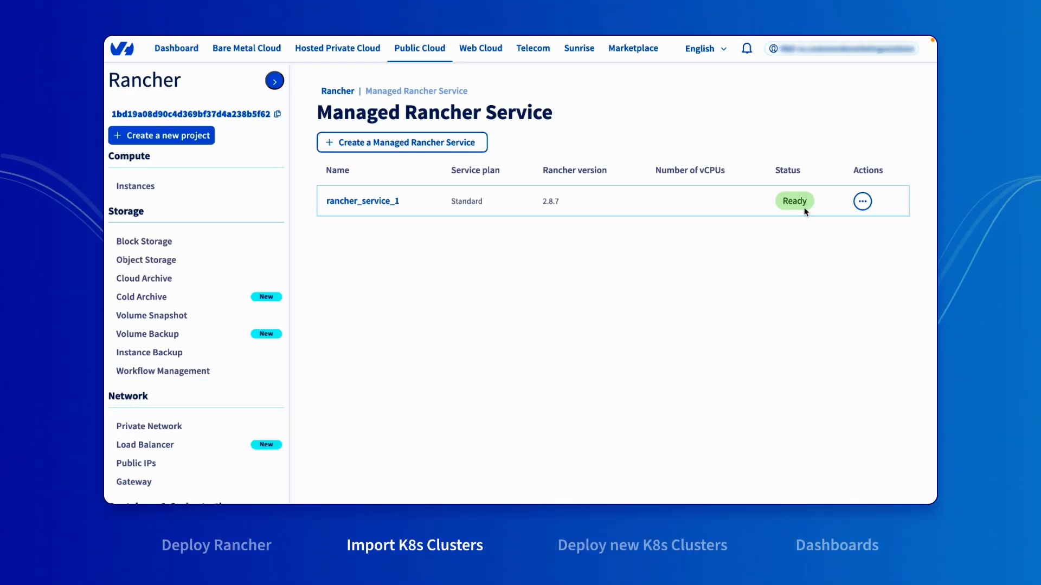
# Open the management page of rancher_service_1 and review its general information
pyautogui.click(862, 204)
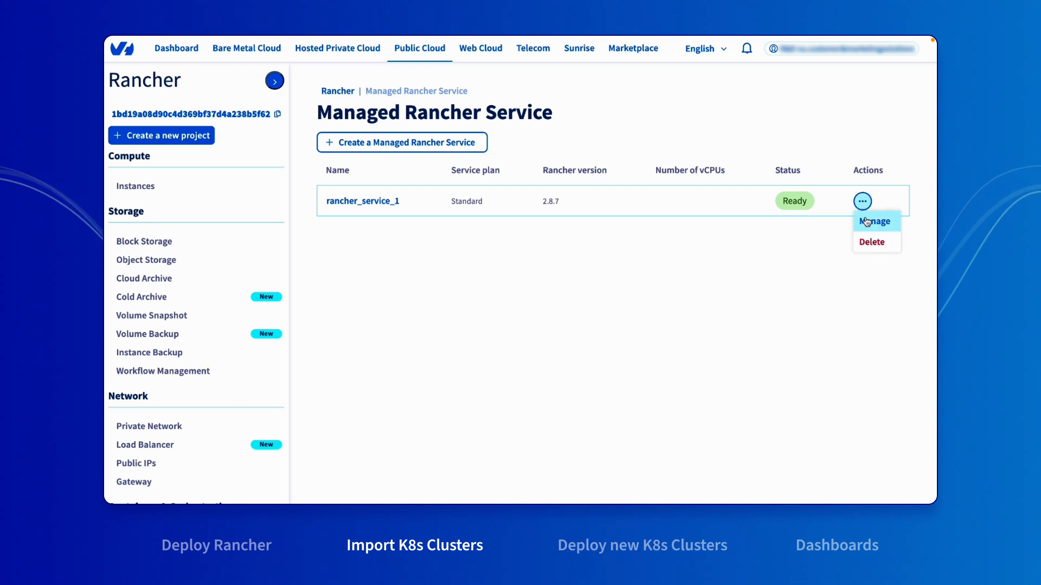
pyautogui.click(867, 222)
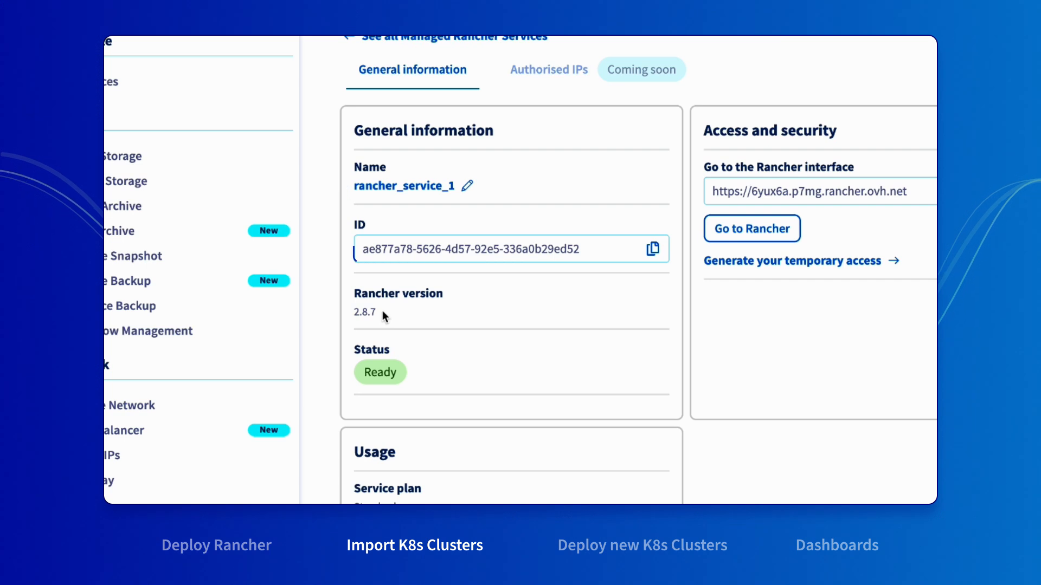
pyautogui.scroll(-2, 440, 344)
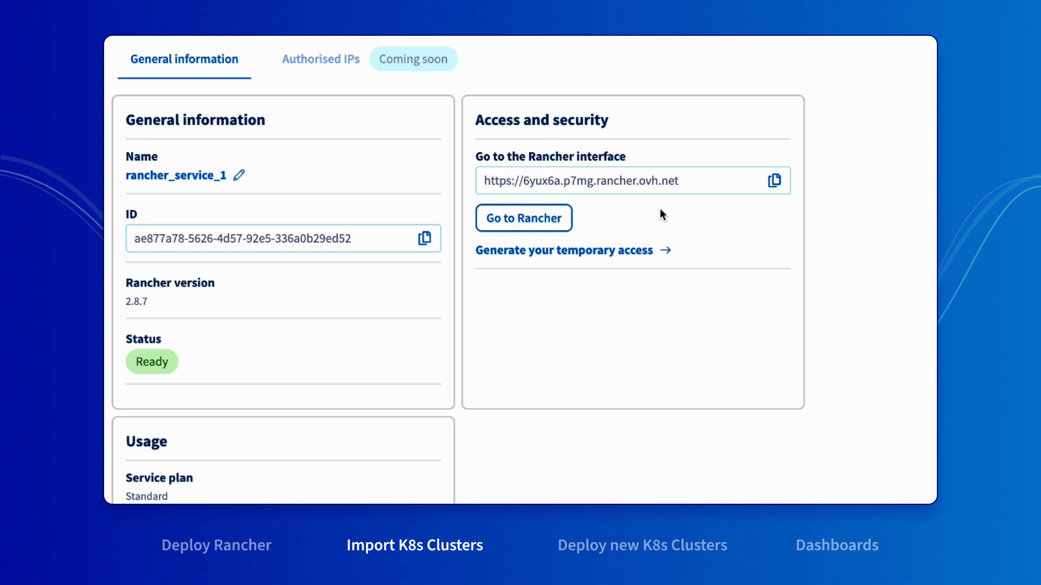
# Generate temporary access for the service, go to its Rancher interface, and log in as the local user
pyautogui.click(599, 262)
pyautogui.click(739, 382)
pyautogui.click(761, 419)
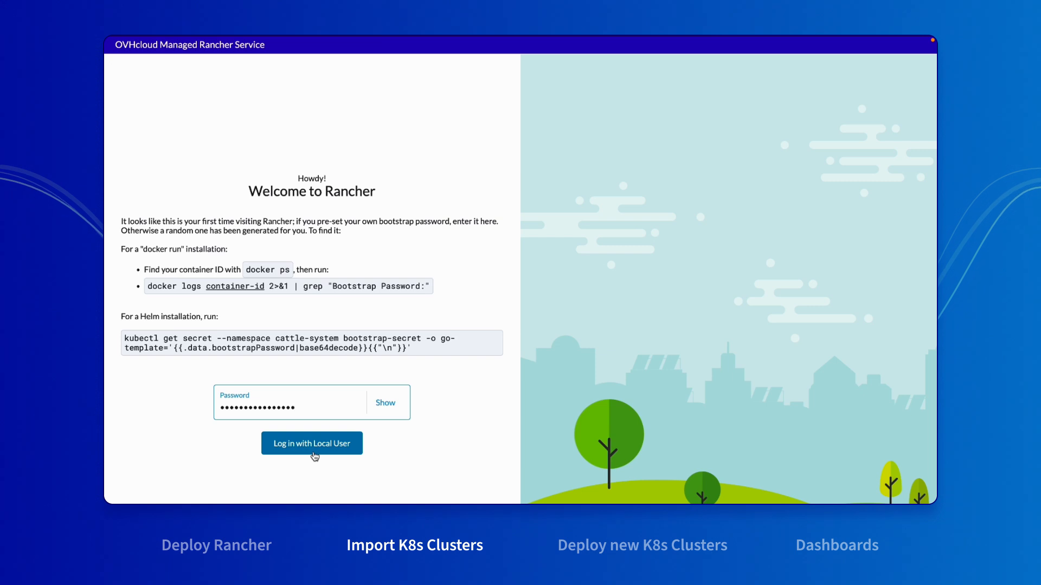
pyautogui.click(313, 454)
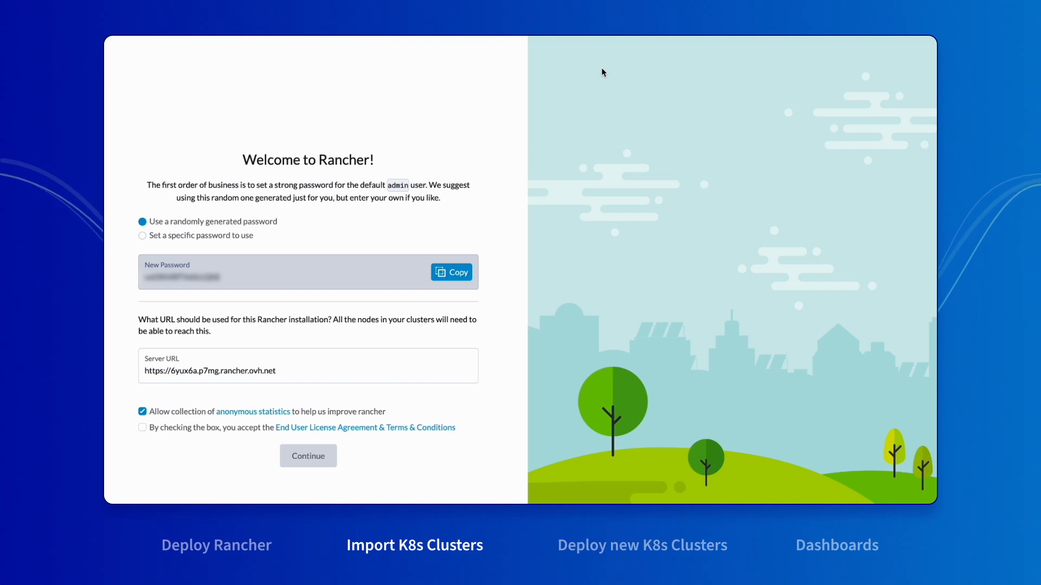
# Copy the randomly generated admin password, accept the End User License Agreement, and complete the initial Rancher setup
pyautogui.click(452, 272)
pyautogui.click(142, 428)
pyautogui.click(308, 457)
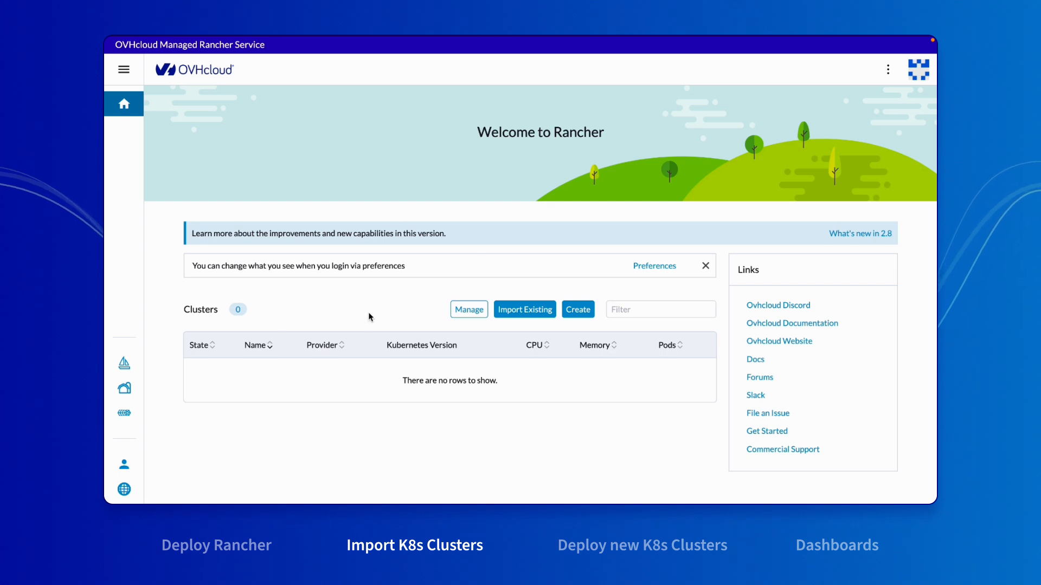
# Import an existing Kubernetes cluster as a Generic cluster named cluster1
pyautogui.click(530, 318)
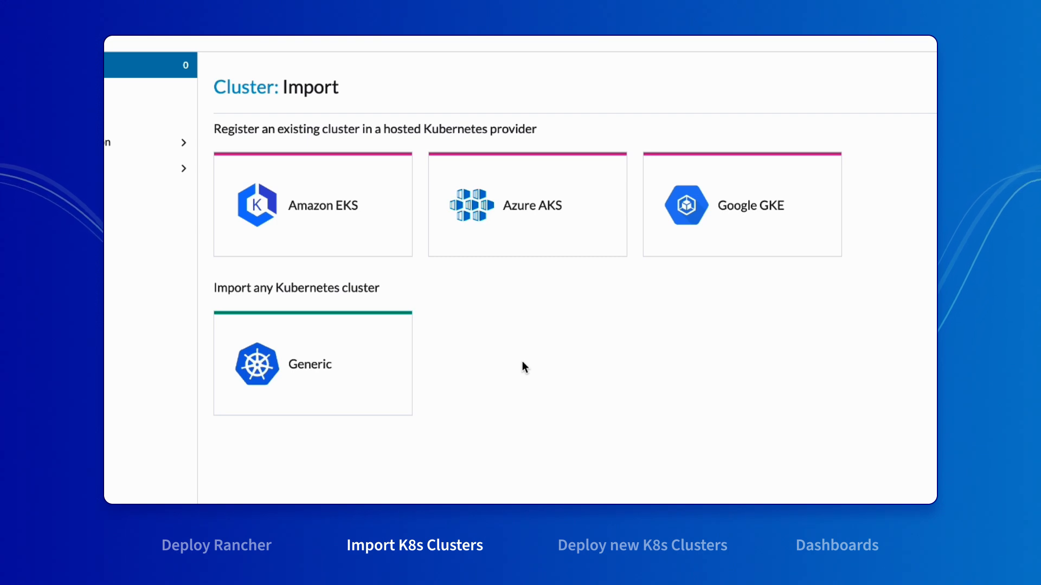
pyautogui.click(362, 379)
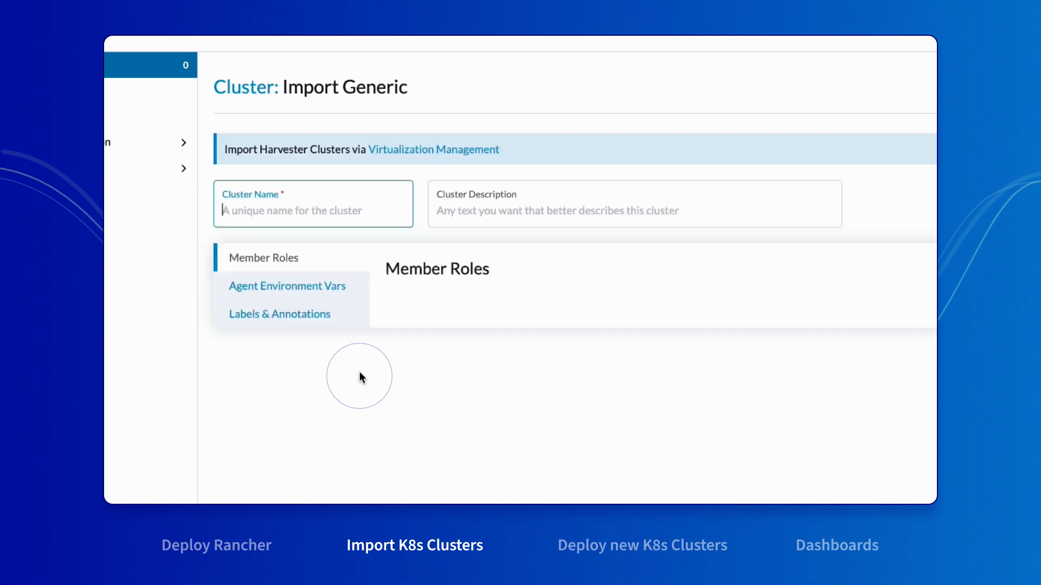
pyautogui.click(367, 219)
pyautogui.write('cluster1')
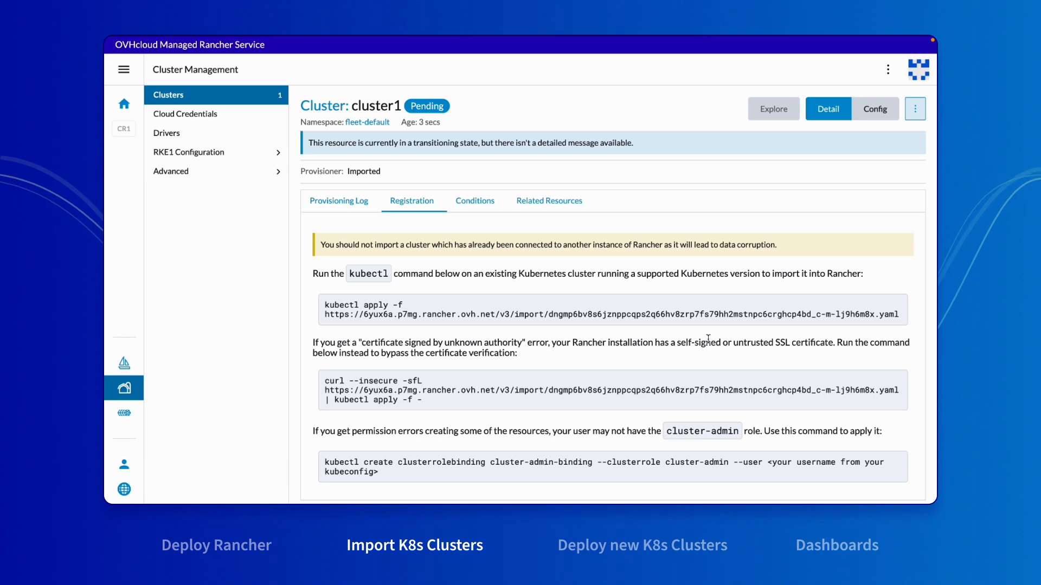
# Copy the kubectl apply registration command for cluster1 and run it in the terminal
pyautogui.click(670, 317)
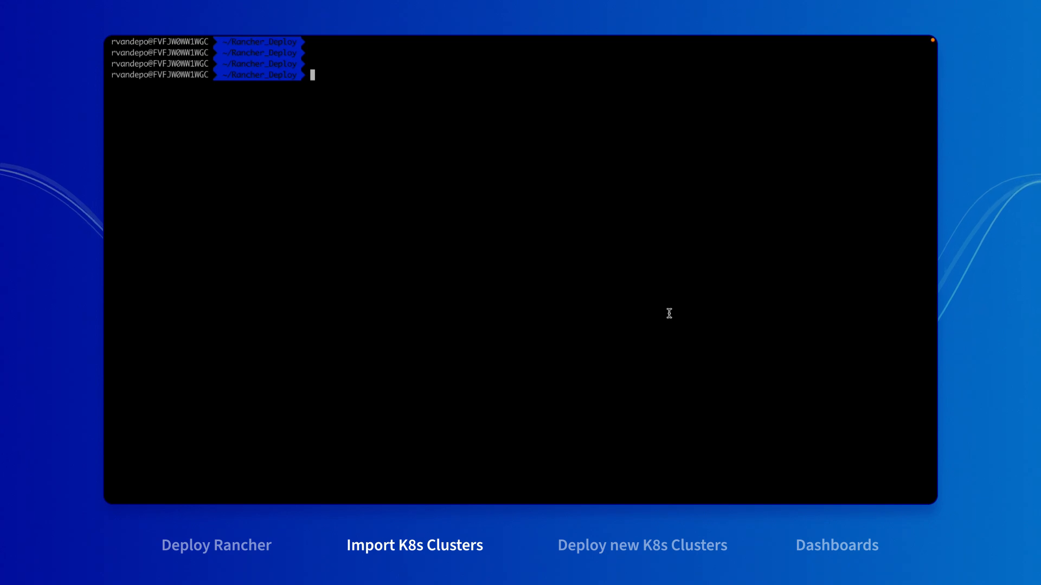
pyautogui.press('super+v')
pyautogui.press('Return')
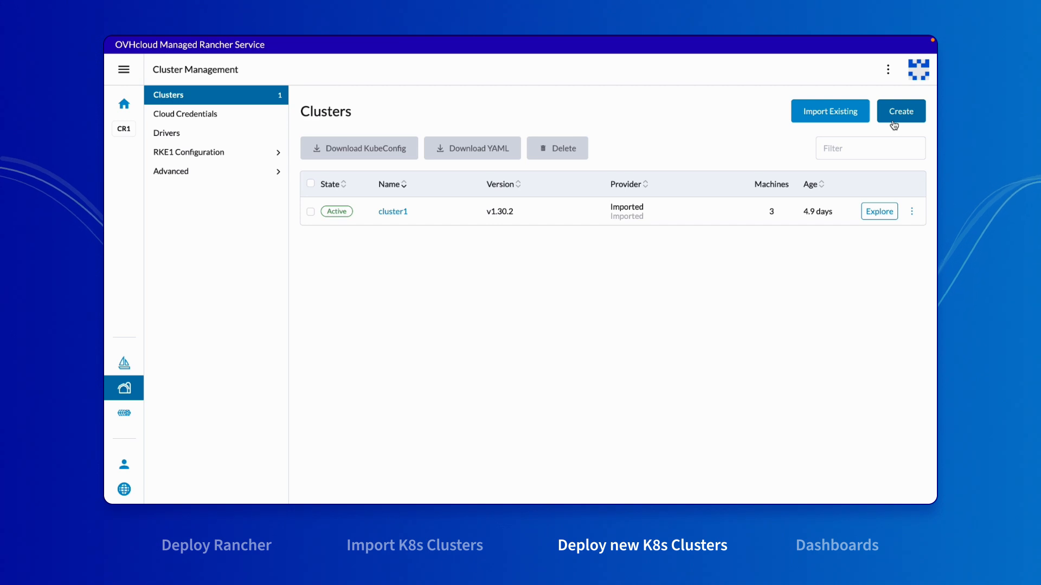
# Start a new OVHcloud MKS cluster named cluster2, fill in the application key, application secret, consumer key and project ID, and proceed to cluster configuration
pyautogui.click(894, 125)
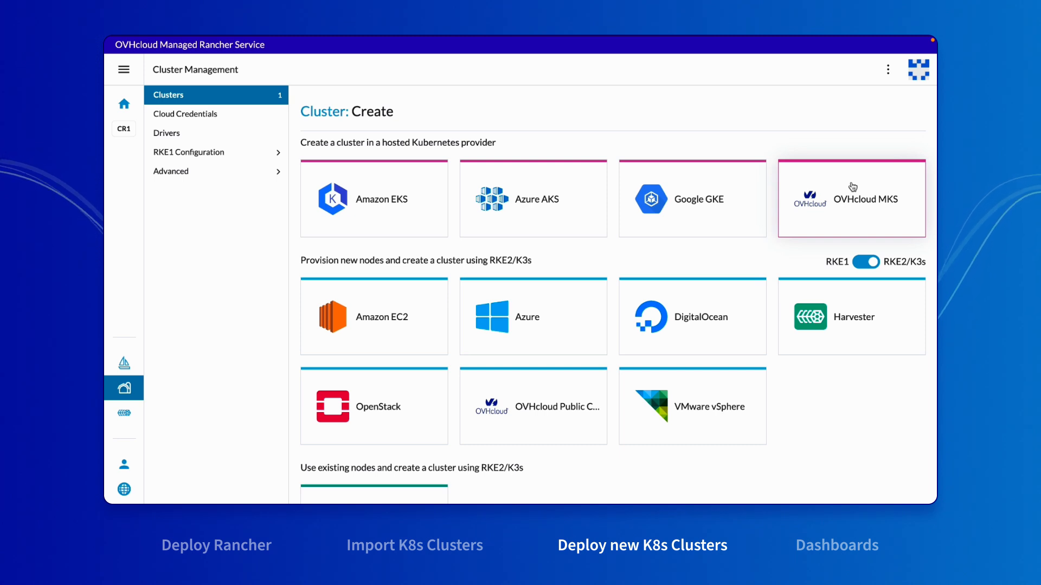
pyautogui.click(853, 187)
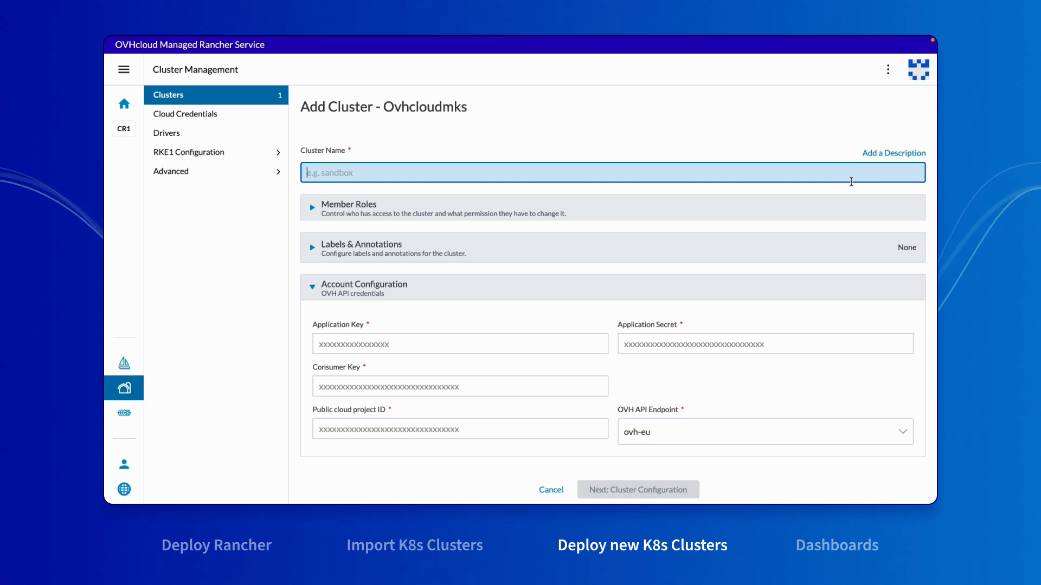
pyautogui.write('cluster2')
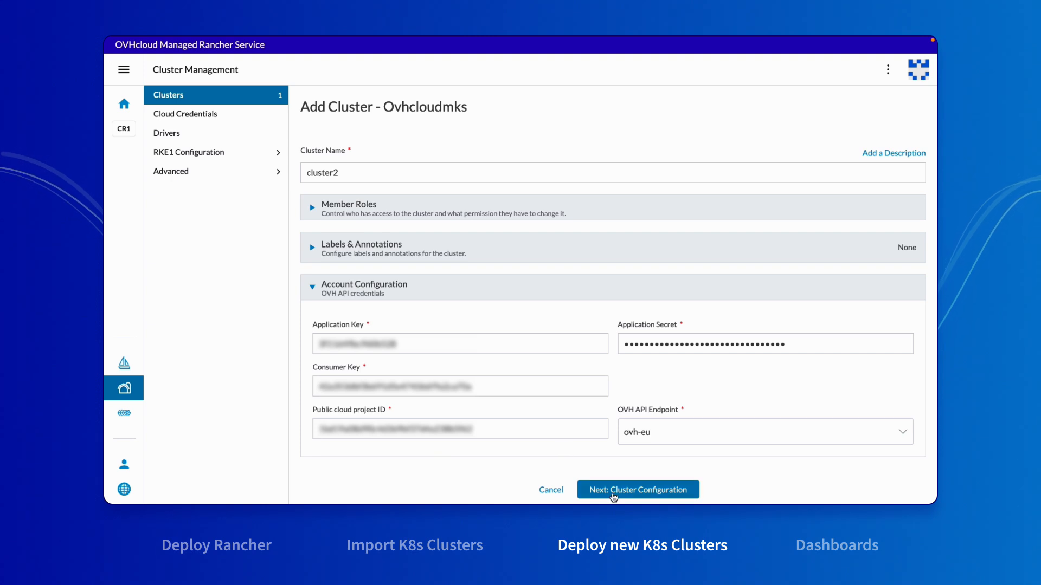
pyautogui.click(613, 490)
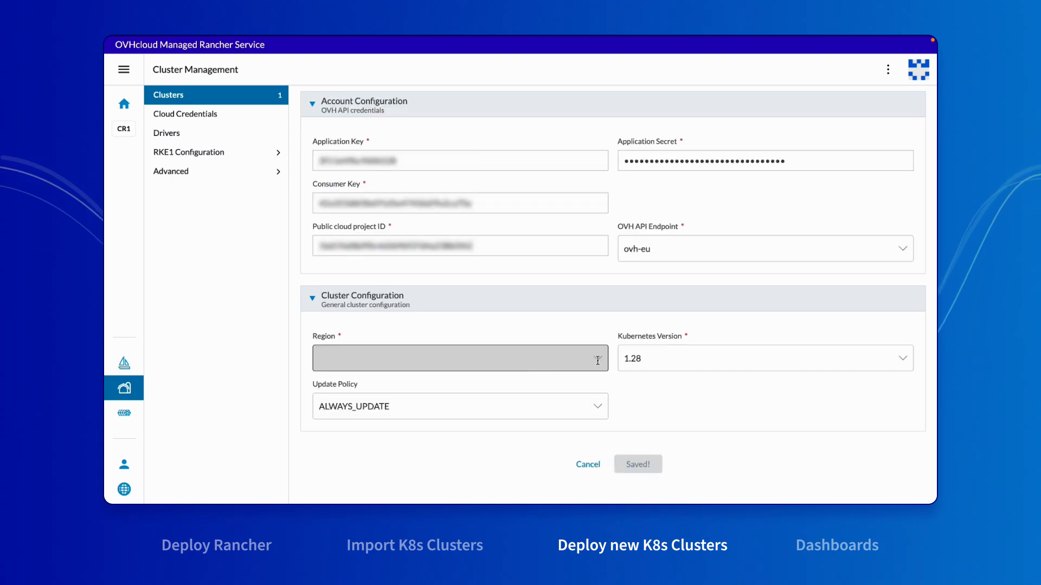
# Configure cluster2 with region SBG5, Kubernetes version 1.28, the ALWAYS_UPDATE policy and no private network (public IPs), and proceed to node pools
pyautogui.click(695, 281)
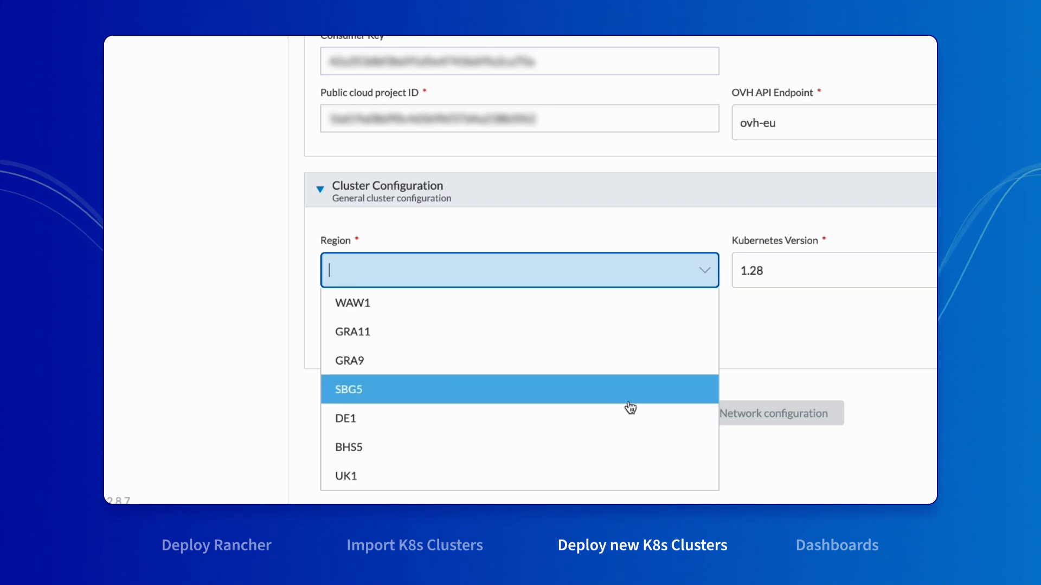
pyautogui.click(618, 398)
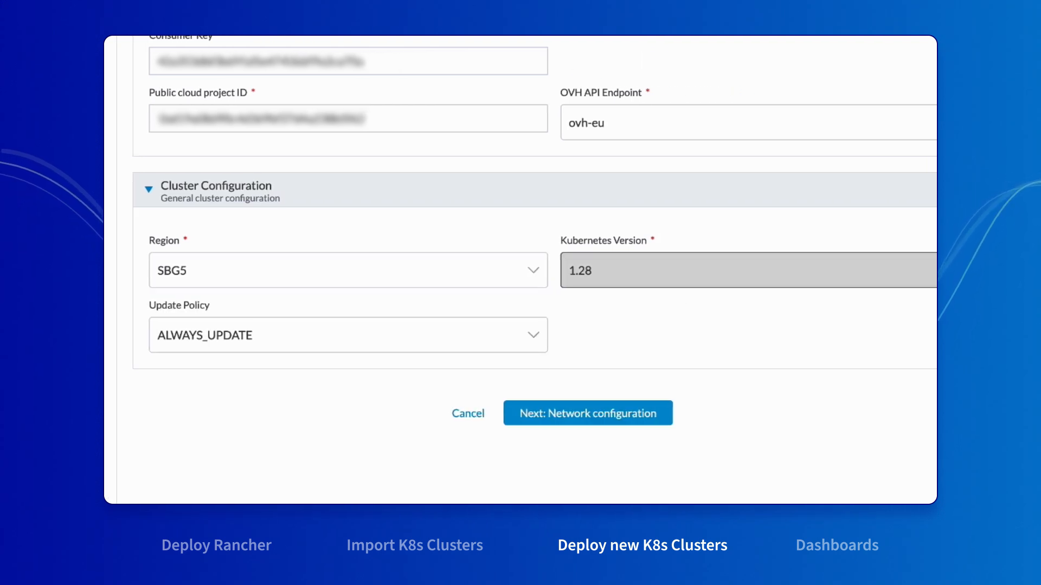
pyautogui.click(895, 270)
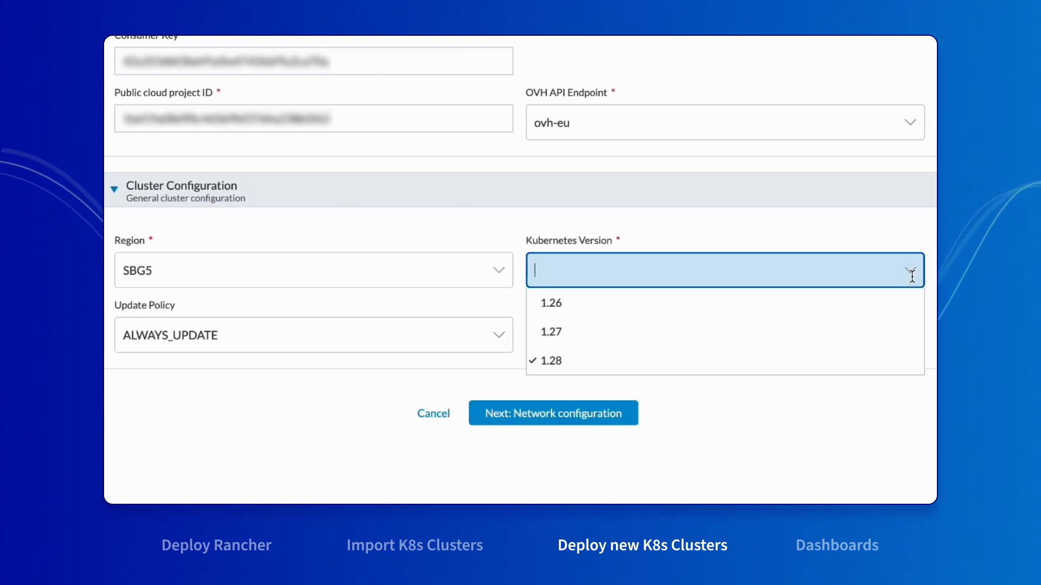
pyautogui.click(849, 362)
pyautogui.click(271, 339)
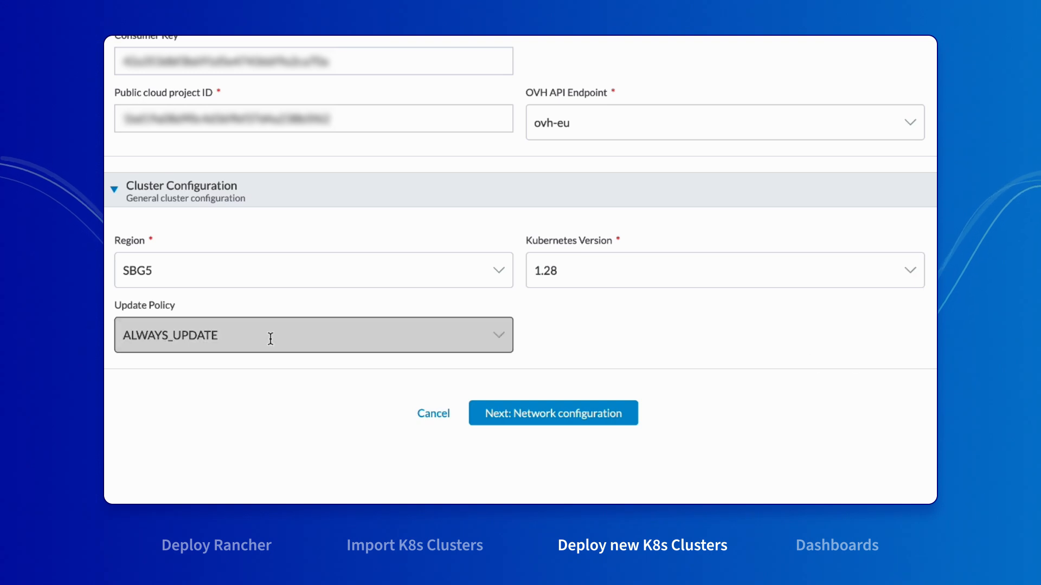
pyautogui.click(523, 415)
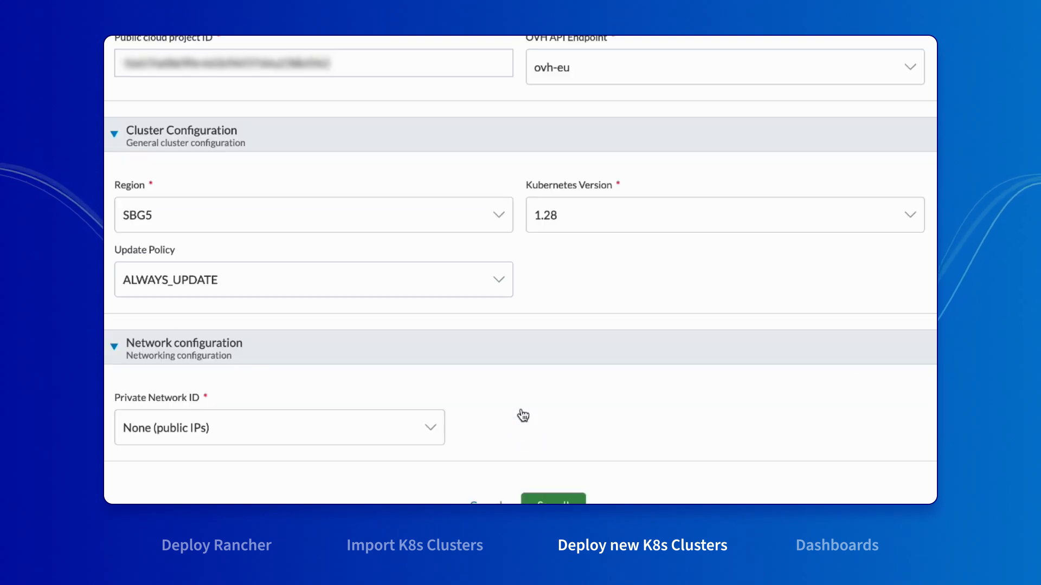
pyautogui.click(437, 386)
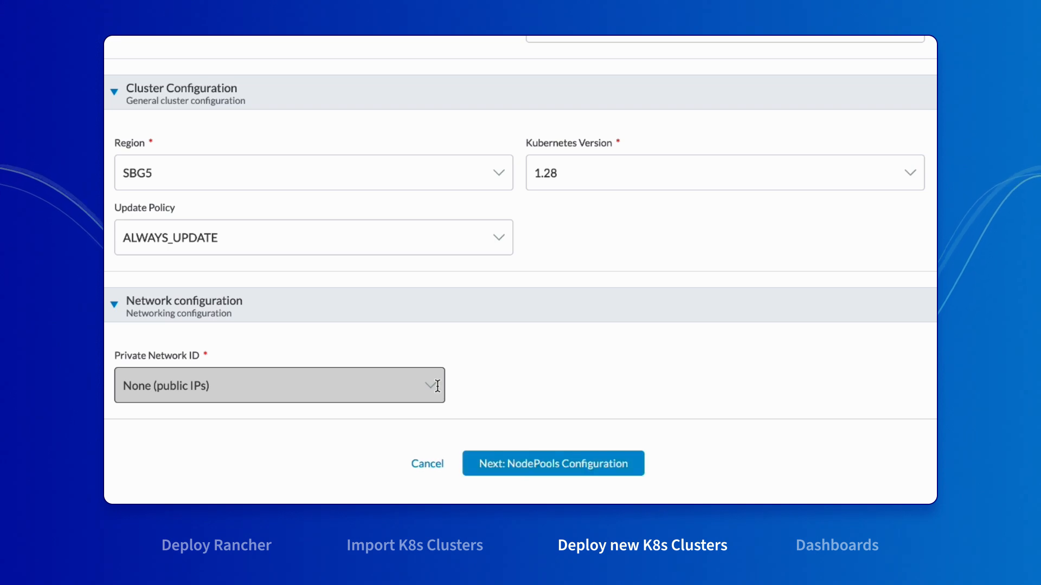
pyautogui.click(533, 465)
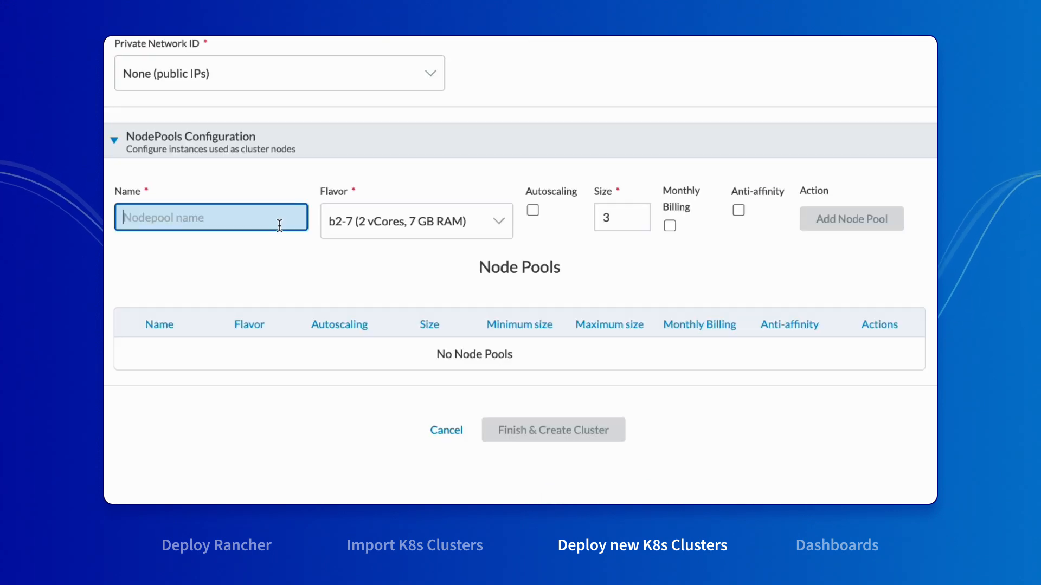
# Add a node pool named nodepool1 with flavor b2-7 and size 3, and create cluster2
pyautogui.write('nodepool1')
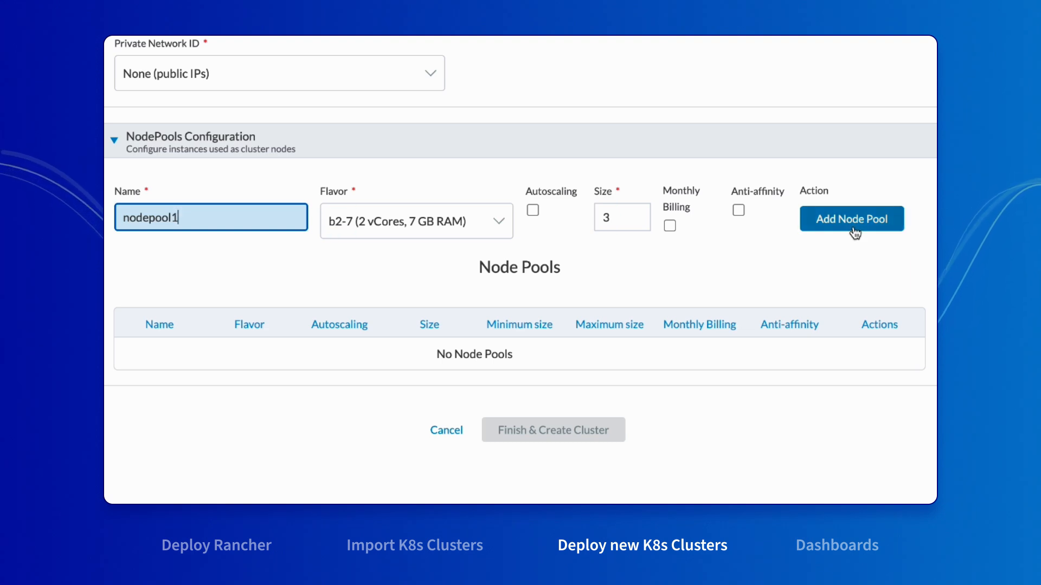
pyautogui.click(854, 232)
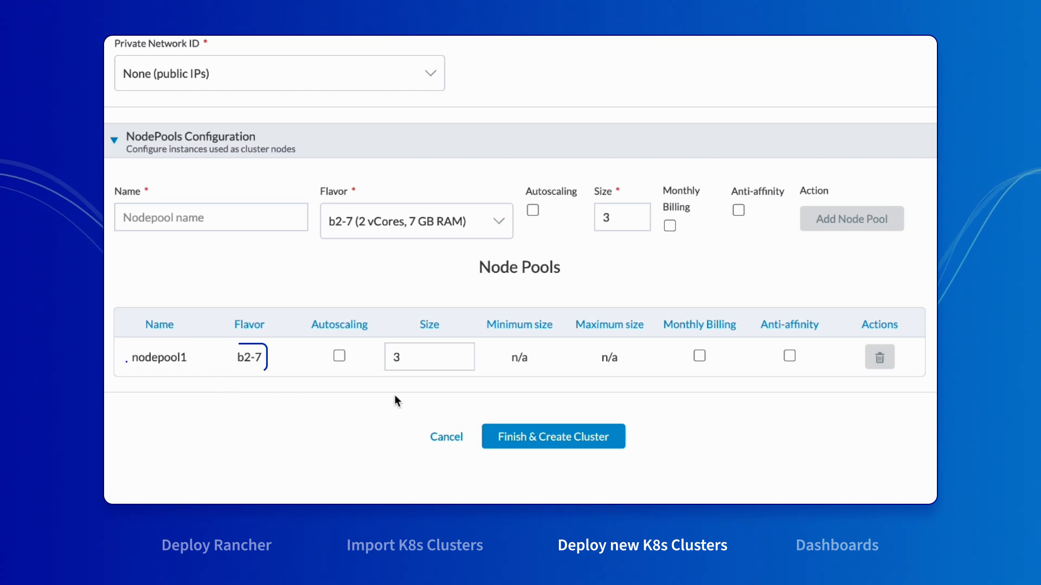
pyautogui.click(534, 439)
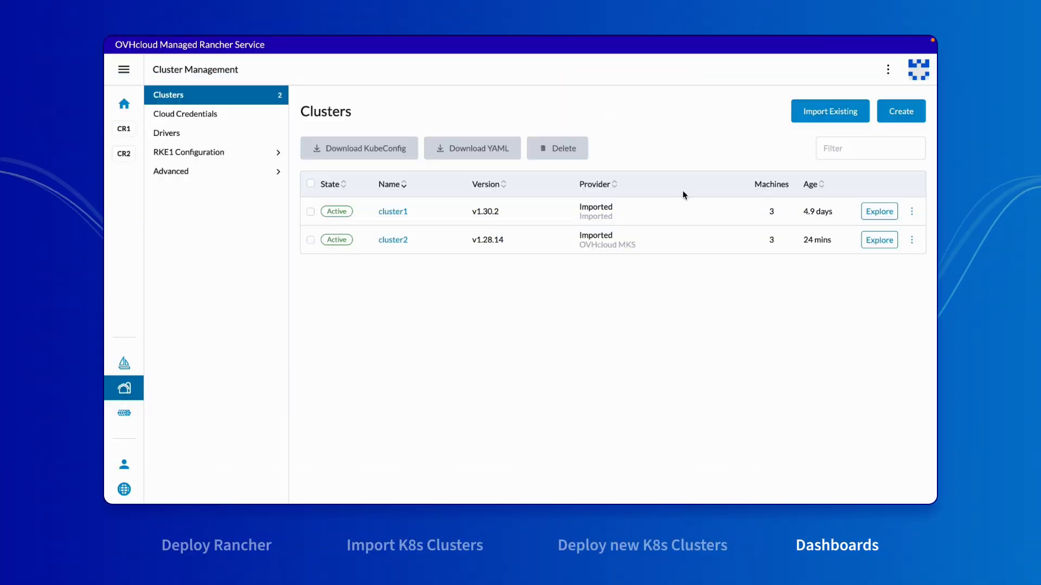
# Examine the nodes of cluster2 with their CPU, RAM and pod usage, and open the cluster1 dashboard
pyautogui.click(879, 240)
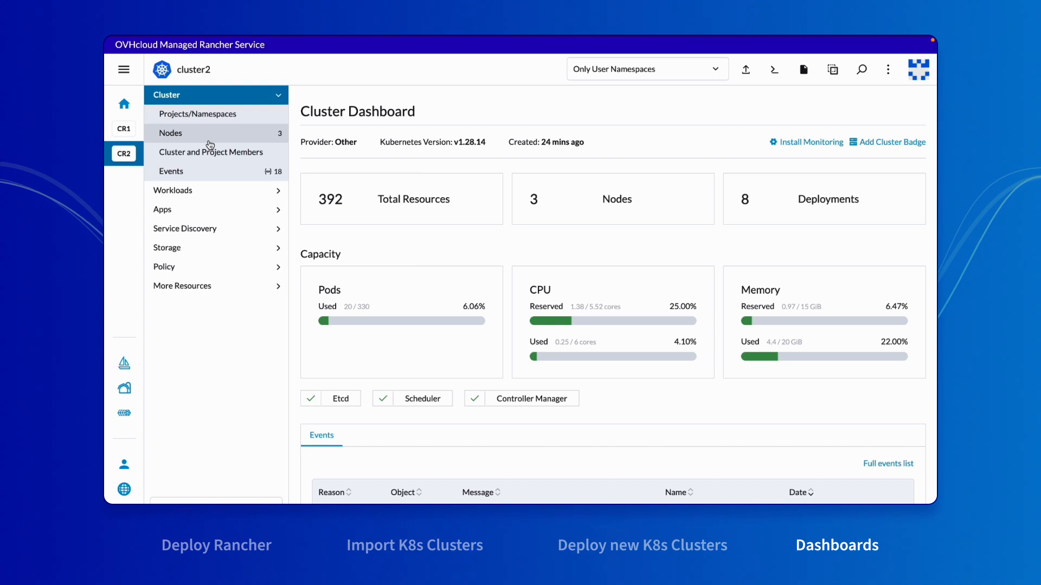
pyautogui.click(209, 141)
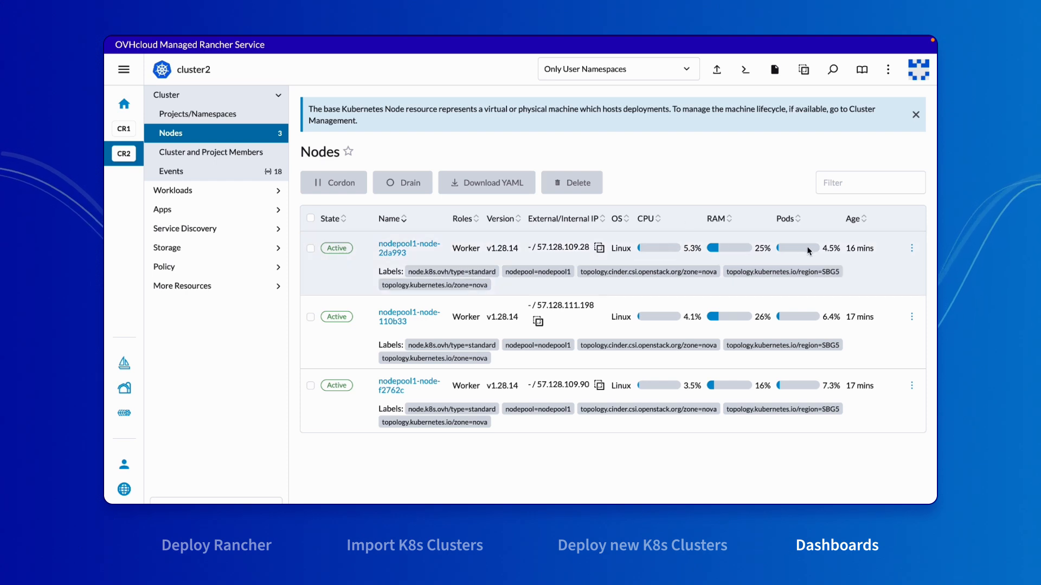
pyautogui.moveTo(854, 251)
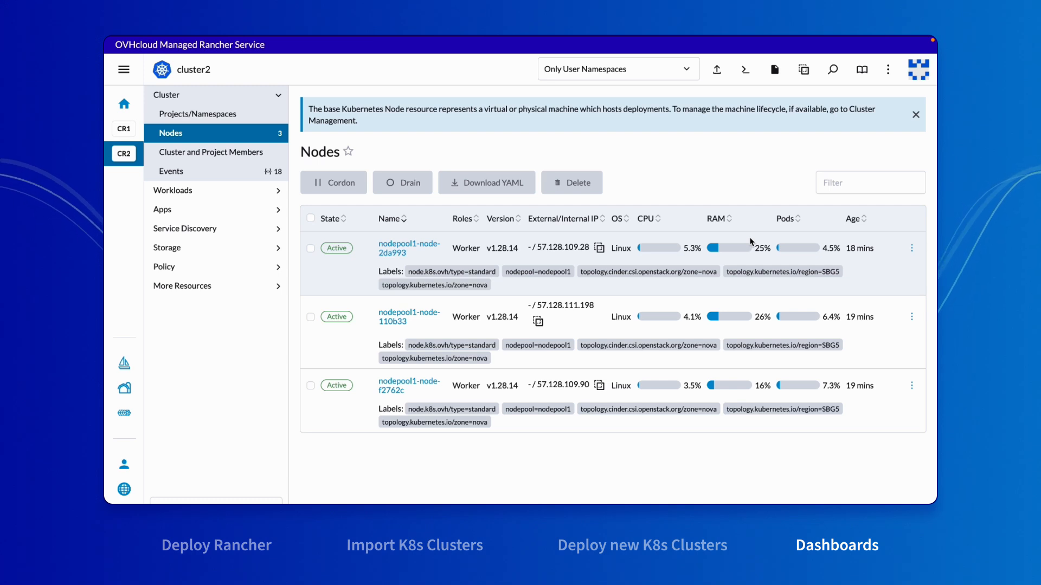
pyautogui.click(126, 129)
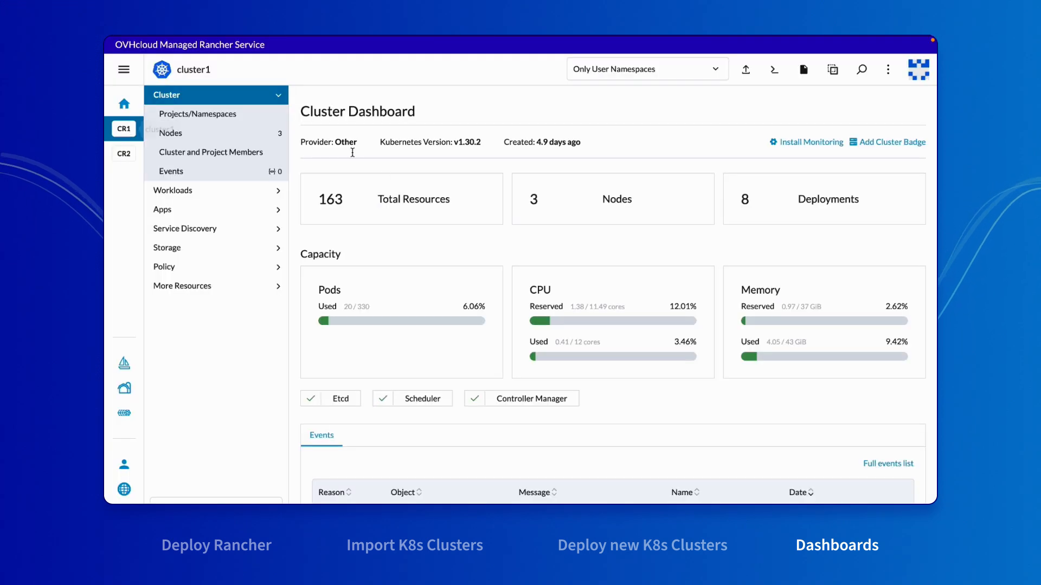